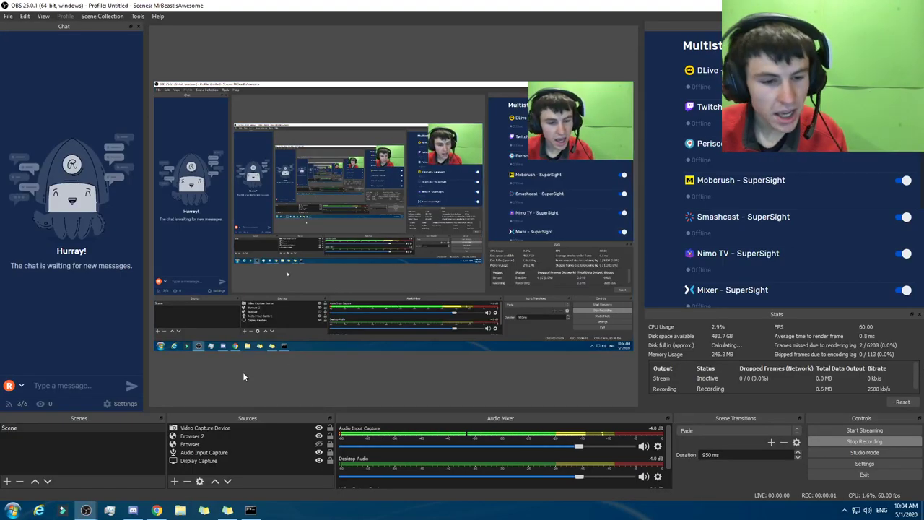
Step: Switch from OBS Studio to the YouTube Studio channel dashboard in Chrome
key("alt+Tab")
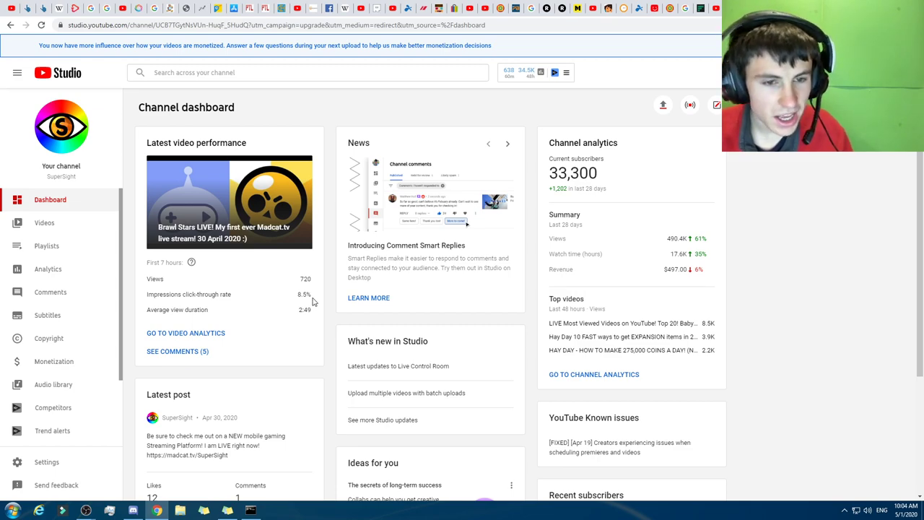
mouse_move(147, 283)
left_mouse_down()
mouse_move(180, 294)
mouse_move(304, 294)
left_mouse_up()
left_click(309, 294)
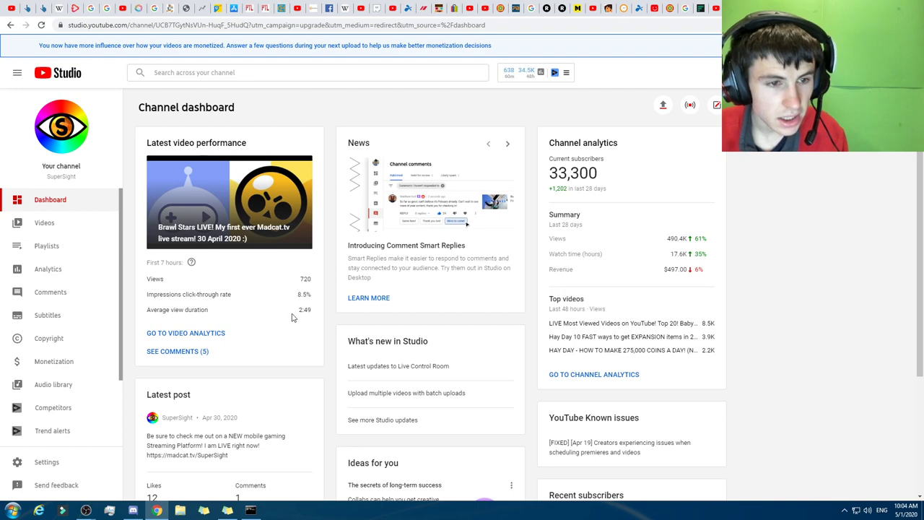